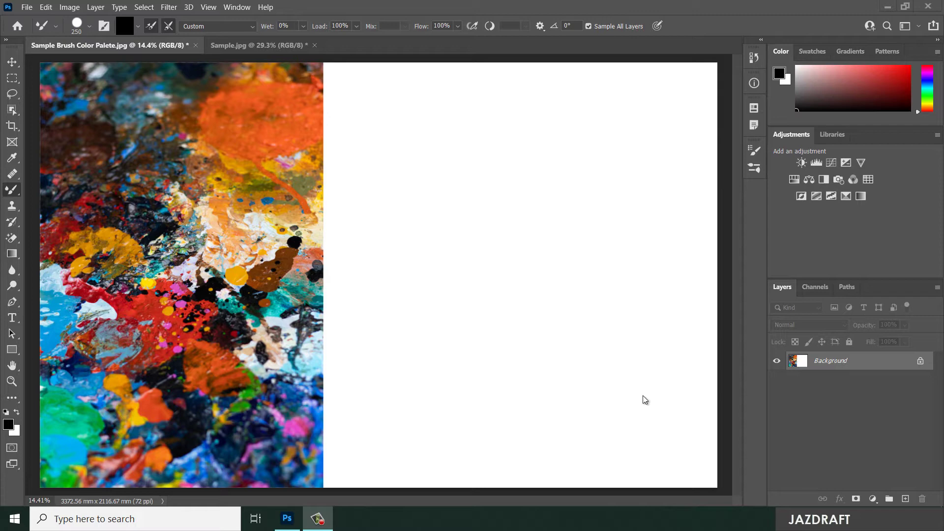
Switch the brush tool slot to the Mixer Brush Tool from its flyout
right_click(11, 192)
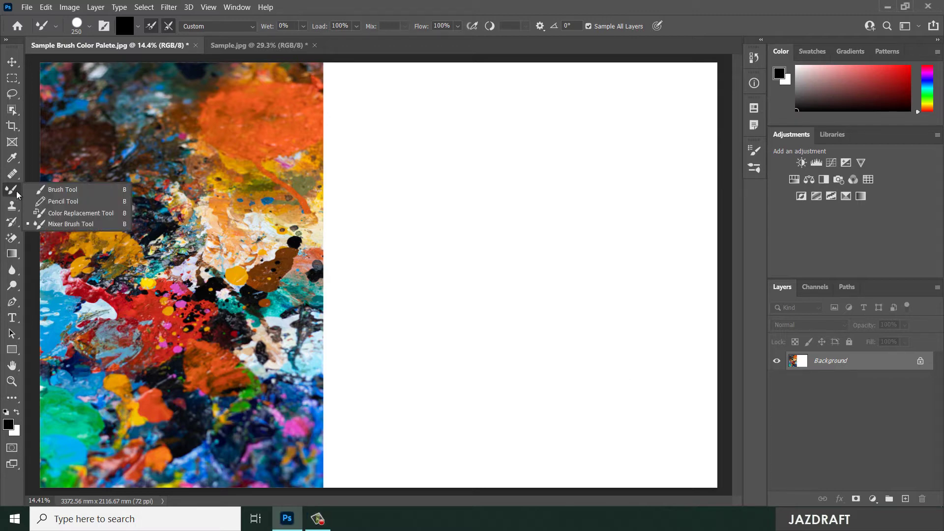
click(71, 223)
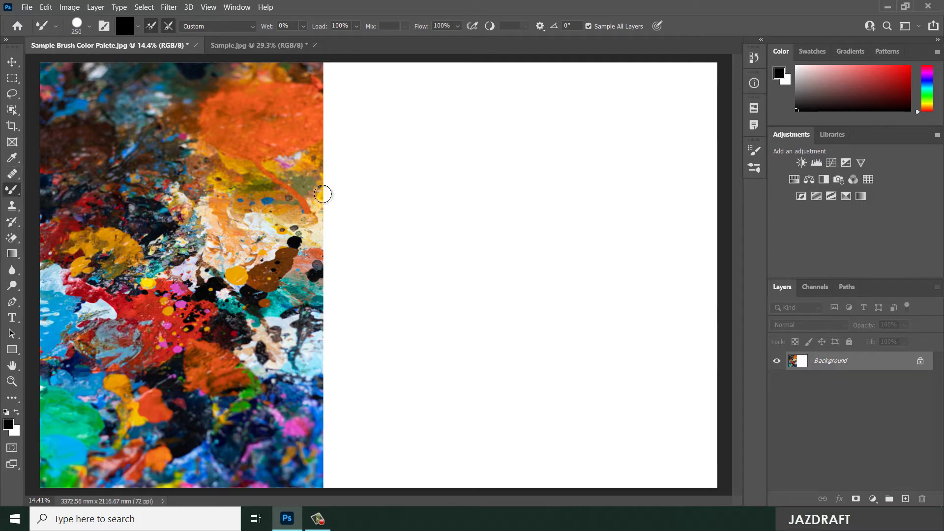
Paint black hook- and w-shaped test strokes, then undo them
mouse_move(390, 189)
mouse_down()
mouse_move(422, 225)
mouse_move(438, 209)
mouse_move(444, 279)
mouse_move(512, 206)
mouse_move(510, 296)
mouse_move(550, 260)
mouse_up()
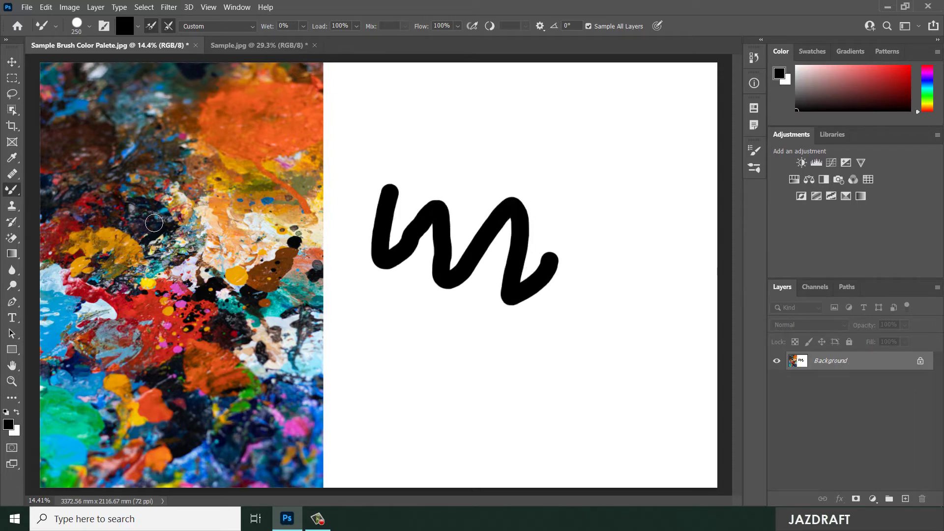
mouse_move(164, 235)
mouse_down()
mouse_move(176, 280)
mouse_move(203, 264)
mouse_move(252, 265)
mouse_up()
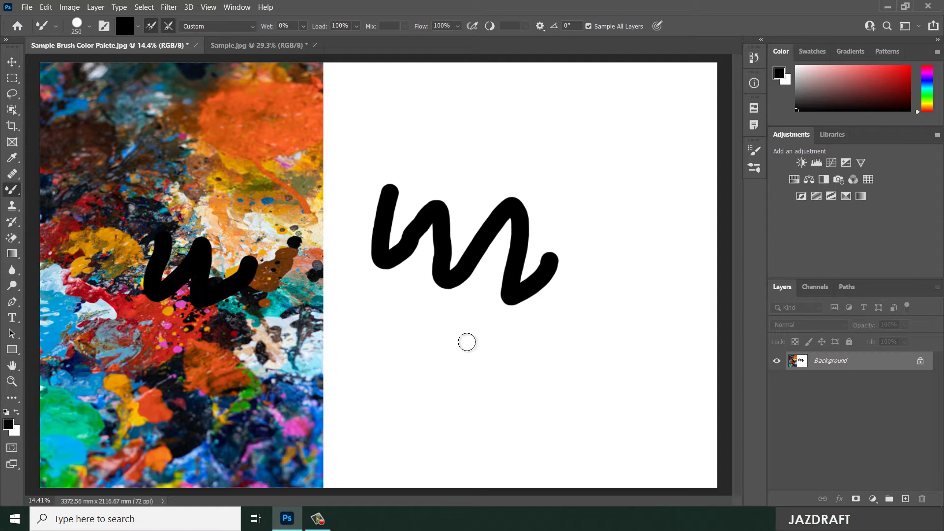
key(ctrl+z)
key(ctrl+z)
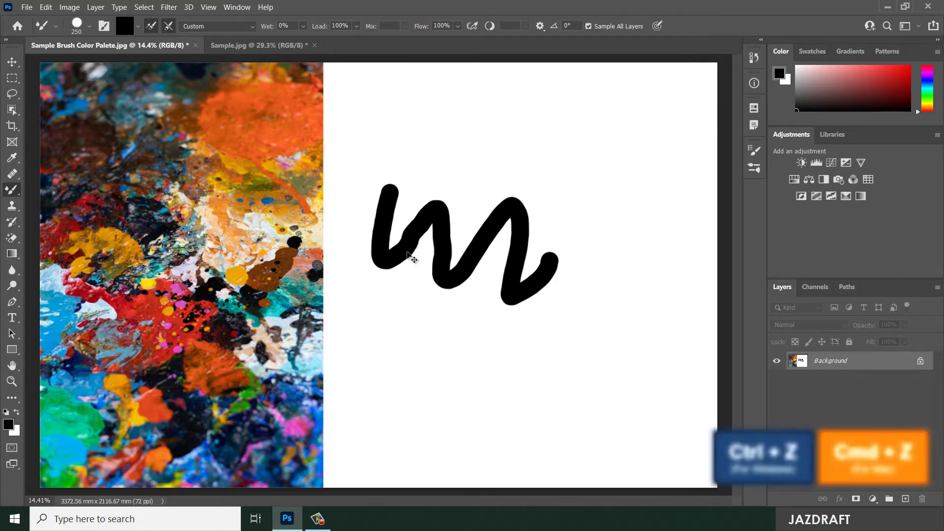
Set the foreground colour to pure red (ff0000) and paint a zigzag from palette onto canvas
click(9, 425)
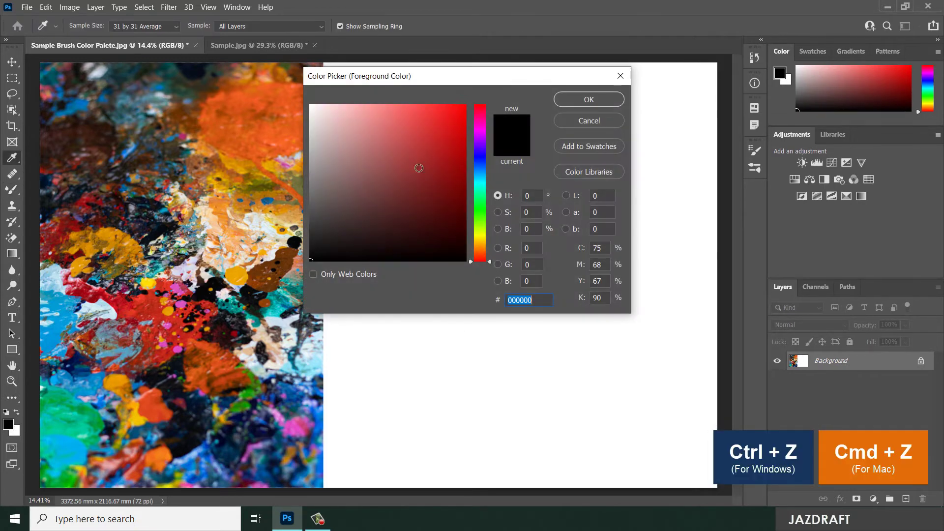
click(466, 105)
click(557, 102)
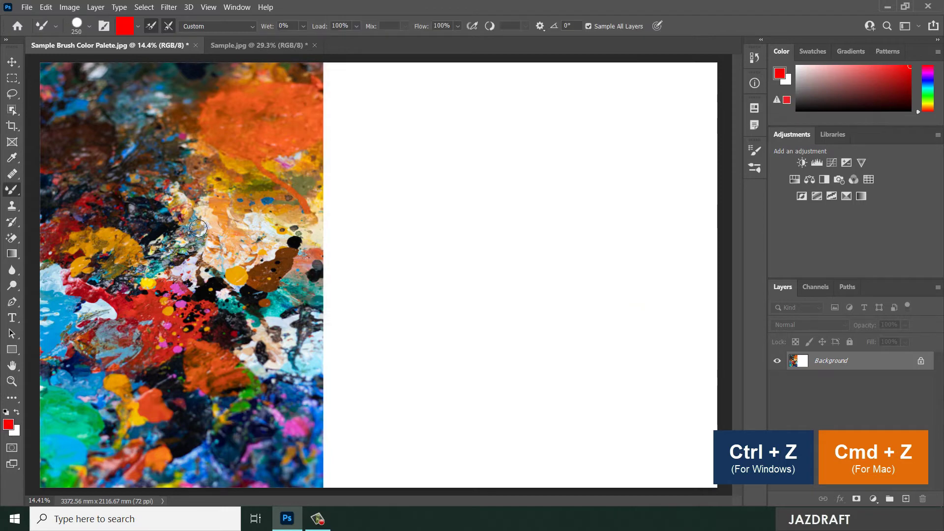
mouse_move(196, 223)
mouse_down()
mouse_move(242, 254)
mouse_move(251, 297)
mouse_move(352, 266)
mouse_move(388, 288)
mouse_up()
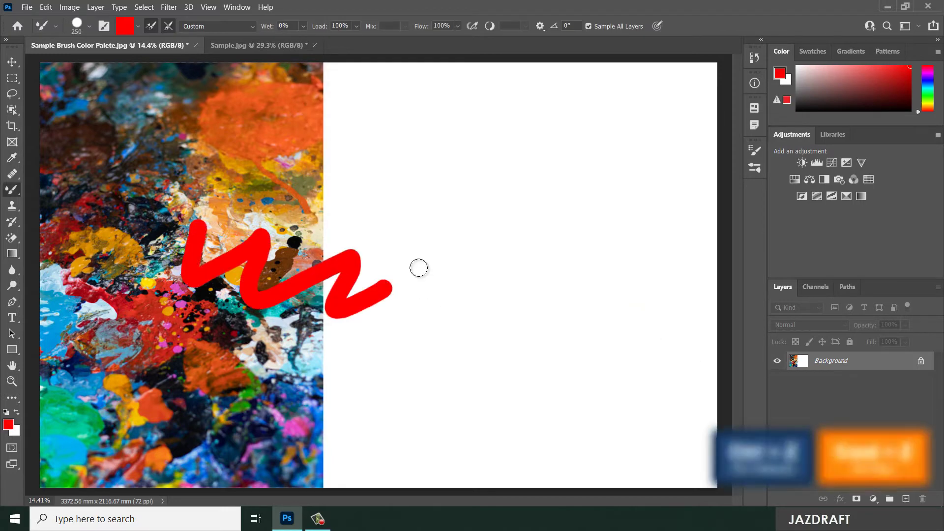
Undo the red zigzag, raise Wet, smear the orange paint downward, and set Load to 100%
key(ctrl+z)
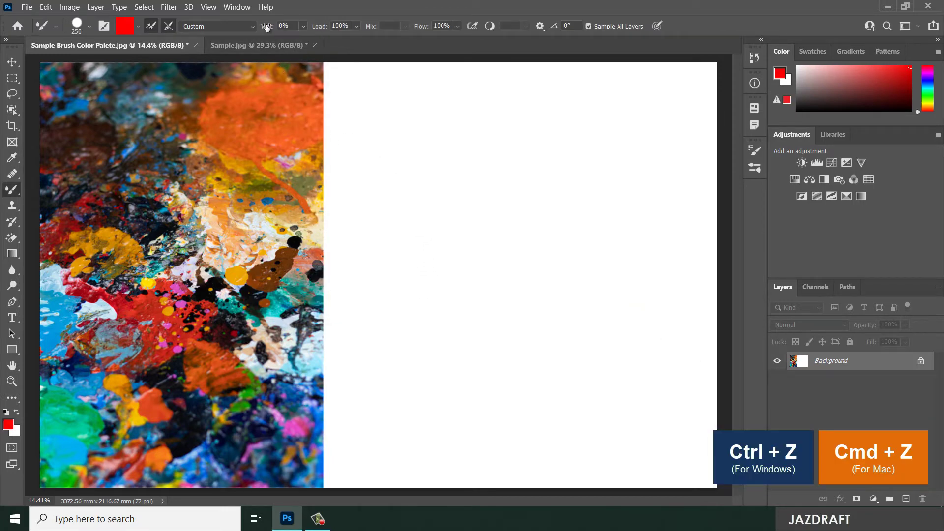
drag(273, 26, 282, 26)
mouse_move(212, 145)
mouse_down()
mouse_move(214, 195)
mouse_move(257, 148)
mouse_move(247, 199)
mouse_move(284, 147)
mouse_move(277, 198)
mouse_move(286, 213)
mouse_move(309, 188)
mouse_move(292, 225)
mouse_move(209, 215)
mouse_move(215, 156)
mouse_move(264, 150)
mouse_move(263, 177)
mouse_move(299, 172)
mouse_move(300, 180)
mouse_move(317, 169)
mouse_move(235, 196)
mouse_up()
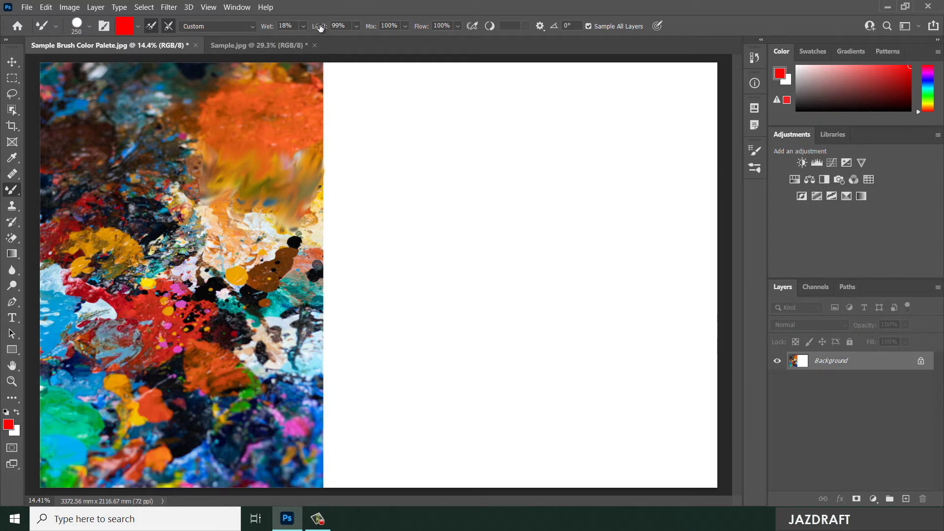
drag(346, 31, 349, 31)
key(Return)
Paint red zigzag, 4, b and bar strokes at 65% Flow, then smear grey-blue at 100% Flow
mouse_move(178, 178)
mouse_down()
mouse_move(177, 202)
mouse_move(216, 225)
mouse_up()
mouse_move(207, 266)
mouse_down()
mouse_move(257, 268)
mouse_move(270, 314)
mouse_up()
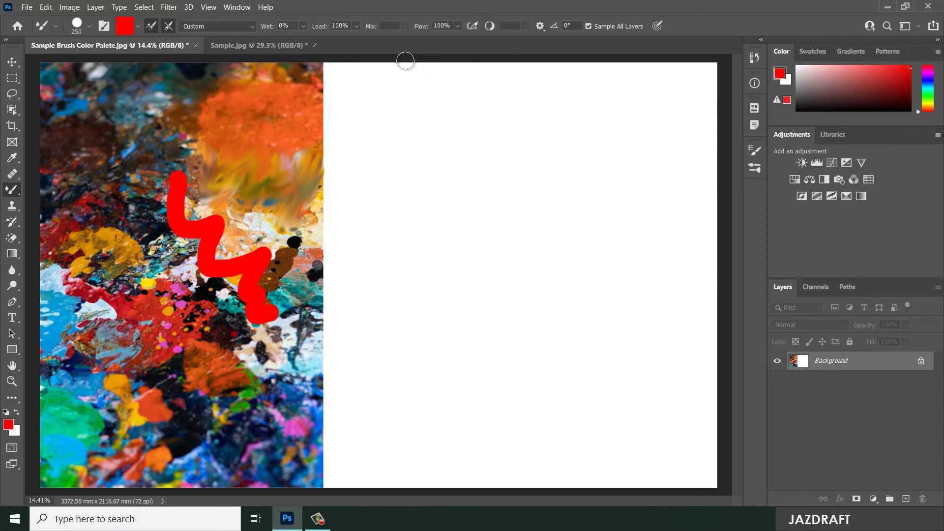
drag(423, 27, 415, 28)
mouse_move(113, 176)
mouse_down()
mouse_move(115, 206)
mouse_move(139, 185)
mouse_move(143, 226)
mouse_up()
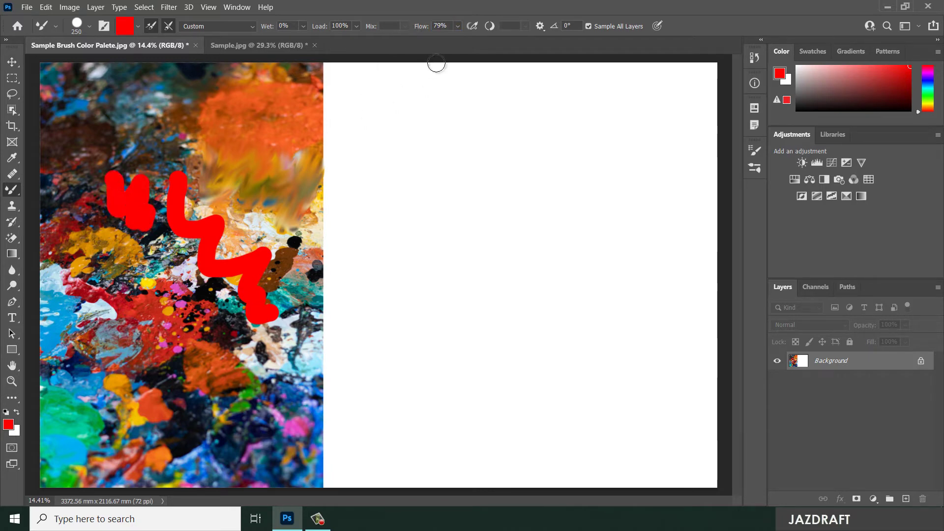
drag(415, 29, 413, 29)
mouse_move(161, 237)
mouse_down()
mouse_move(163, 290)
mouse_move(199, 315)
mouse_move(185, 279)
mouse_move(197, 229)
mouse_up()
mouse_move(162, 167)
mouse_down()
mouse_move(165, 155)
mouse_move(192, 163)
mouse_up()
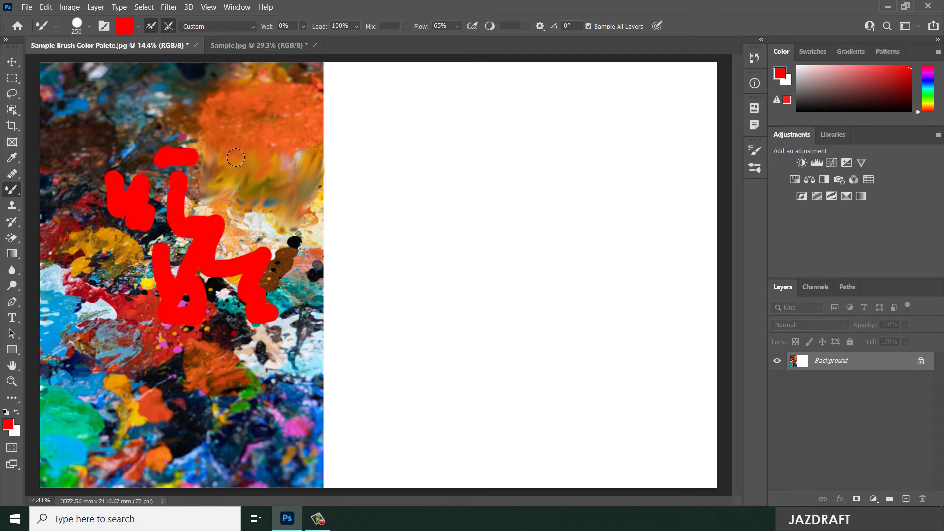
drag(418, 30, 522, 34)
mouse_move(157, 123)
mouse_down()
mouse_move(185, 109)
mouse_move(158, 128)
mouse_move(125, 126)
mouse_move(179, 121)
mouse_up()
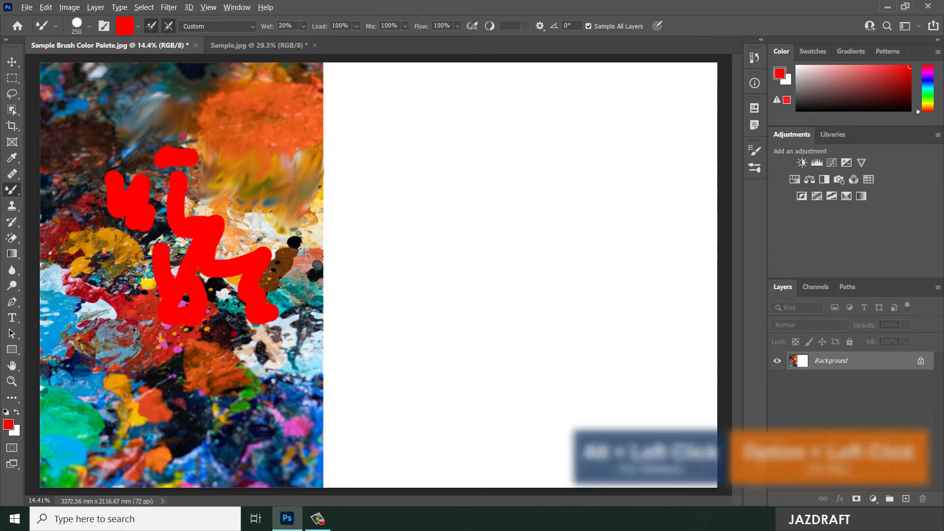
Alt-click the palette to sample paint, then smear the lower palette paint and drag the yellow leftward
alt+click(138, 322)
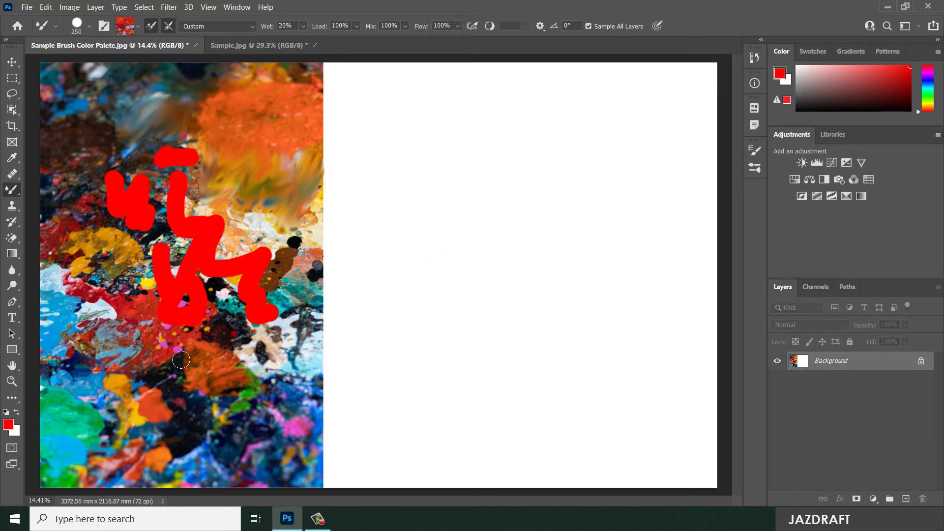
mouse_move(176, 390)
mouse_down()
mouse_move(245, 349)
mouse_move(221, 407)
mouse_move(285, 378)
mouse_move(273, 393)
mouse_up()
mouse_move(39, 335)
mouse_down()
mouse_move(99, 312)
mouse_move(99, 343)
mouse_up()
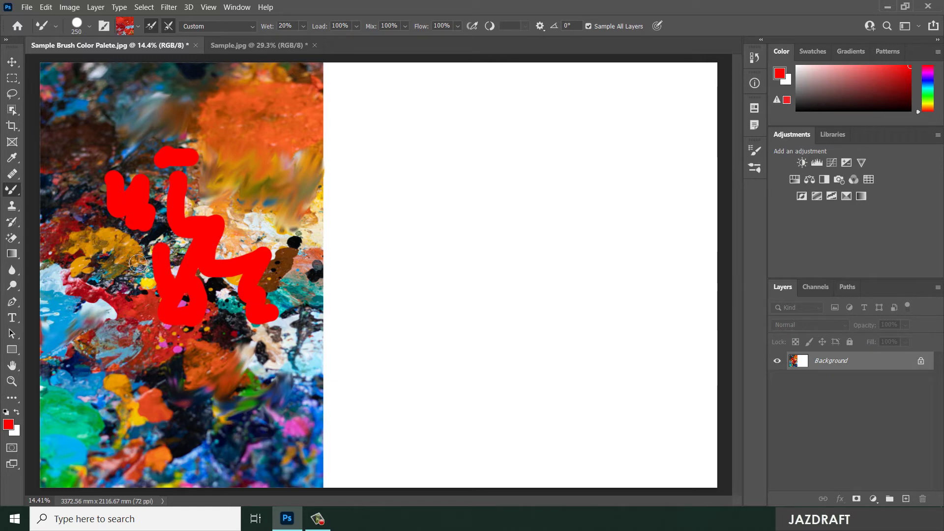
mouse_move(137, 263)
mouse_down()
mouse_move(131, 224)
mouse_move(101, 247)
mouse_move(111, 221)
mouse_move(70, 240)
mouse_up()
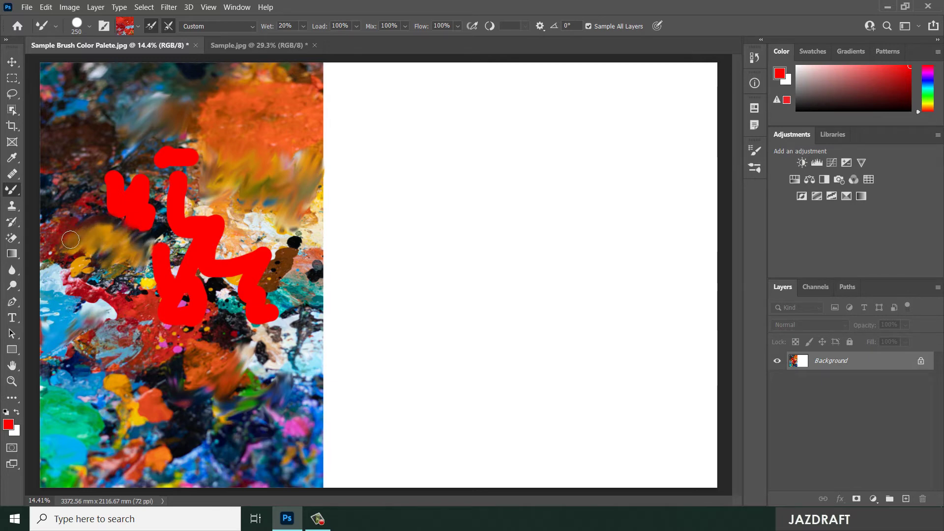
click(241, 28)
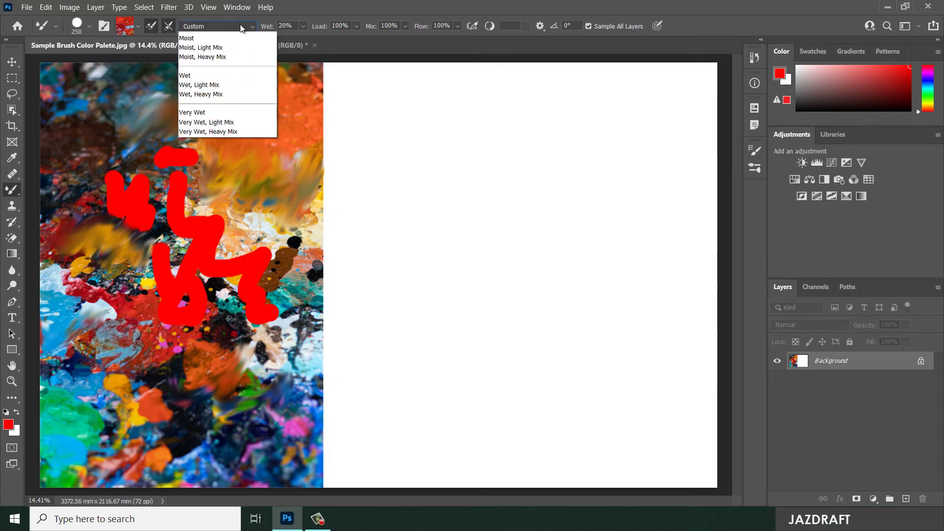
click(239, 26)
click(229, 28)
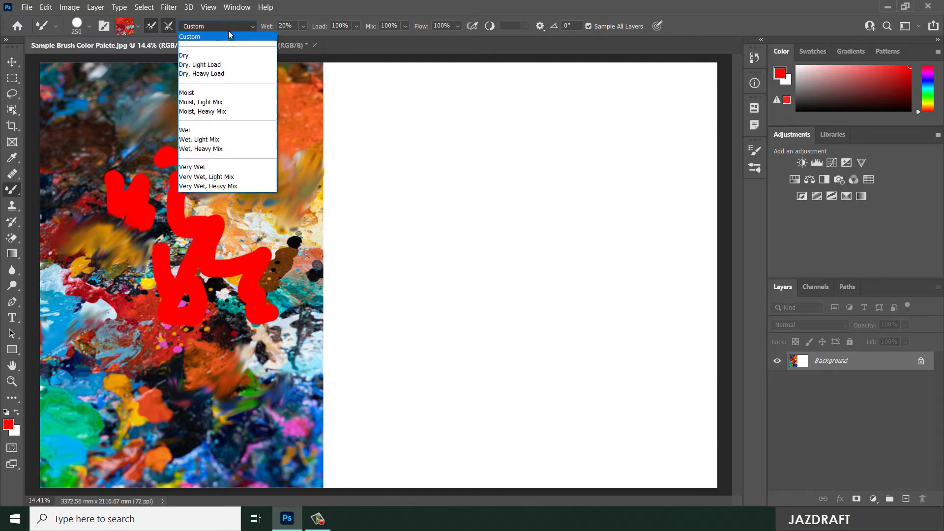
click(201, 39)
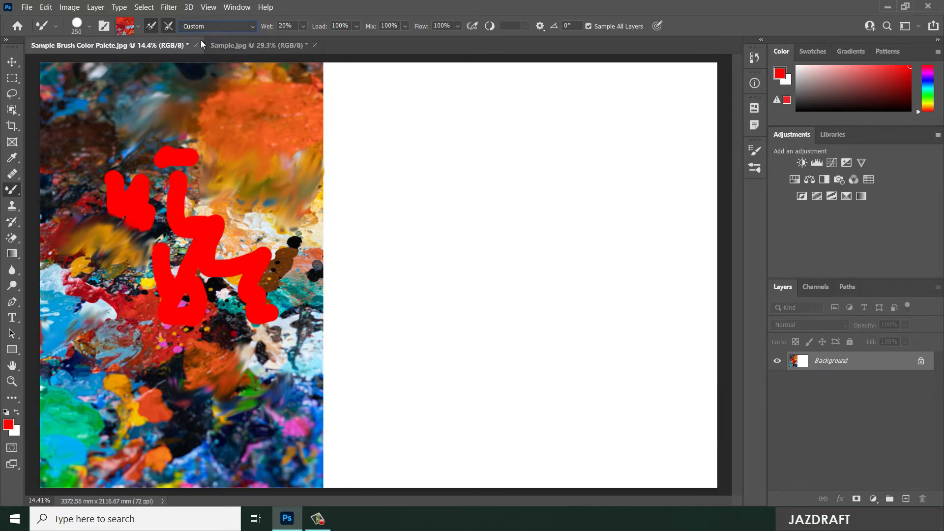
click(220, 25)
click(220, 25)
click(138, 22)
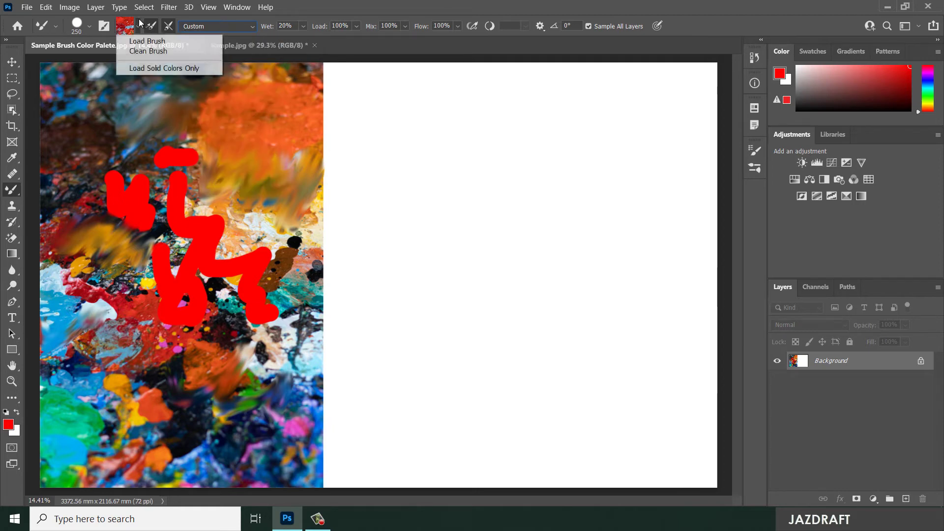
click(139, 21)
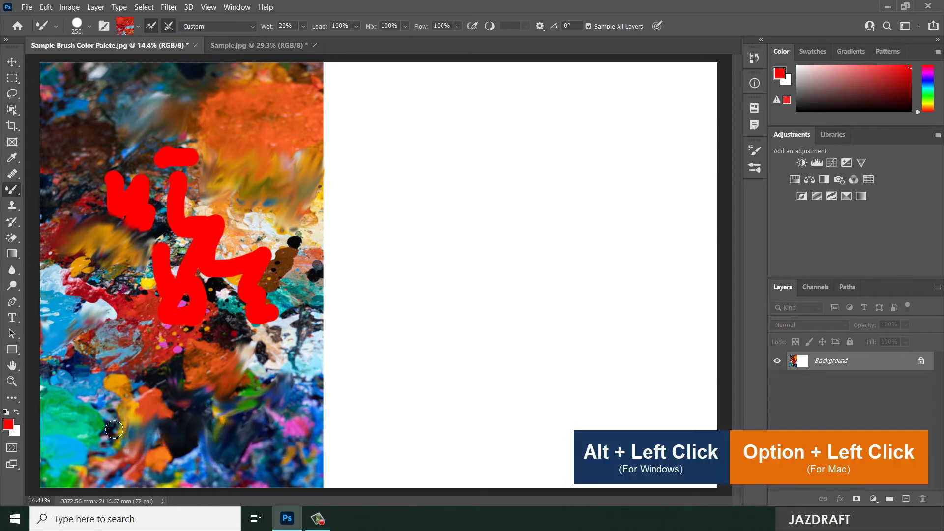
Smear the bottom-left greens and blues, then at 37% Wet streak the bottom blues and pinks
mouse_move(84, 416)
mouse_down()
mouse_move(53, 427)
mouse_move(73, 407)
mouse_move(50, 378)
mouse_move(50, 387)
mouse_move(110, 341)
mouse_move(82, 383)
mouse_move(82, 404)
mouse_move(132, 364)
mouse_move(128, 408)
mouse_move(152, 400)
mouse_move(217, 330)
mouse_up()
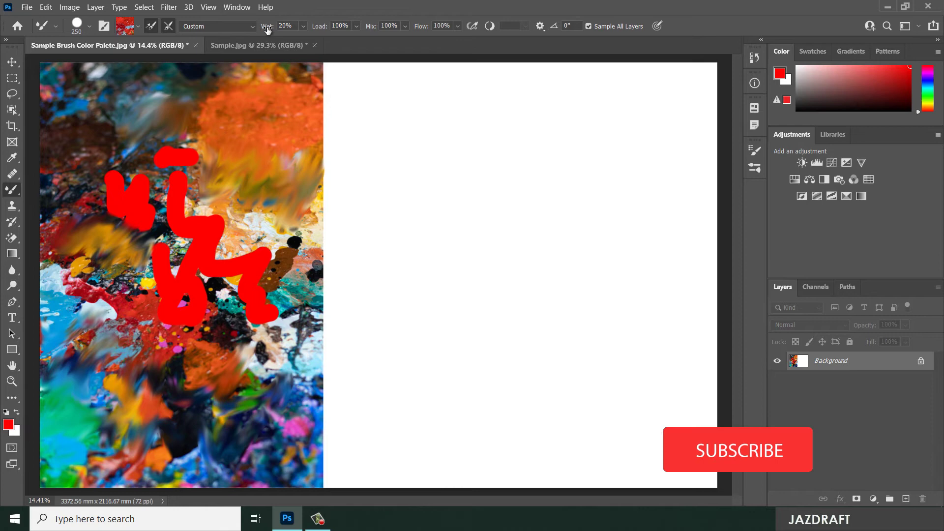
key(Return)
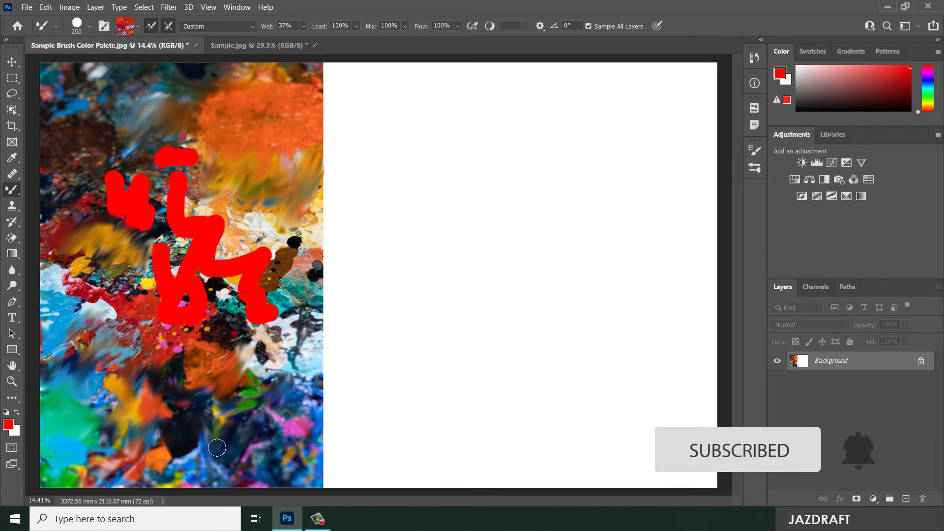
mouse_move(174, 446)
mouse_down()
mouse_move(216, 442)
mouse_move(275, 408)
mouse_move(285, 442)
mouse_move(322, 422)
mouse_up()
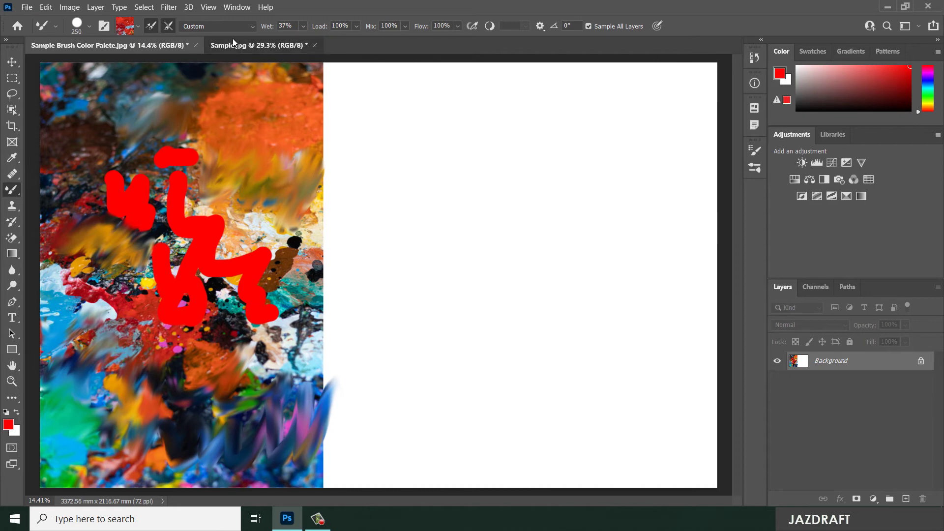
On Sample.jpg, smear the blue and pink bokeh lights into sweeping arcs
click(290, 45)
mouse_move(361, 178)
mouse_down()
mouse_move(408, 187)
mouse_move(425, 167)
mouse_move(388, 140)
mouse_move(484, 206)
mouse_move(551, 126)
mouse_move(580, 231)
mouse_move(608, 198)
mouse_up()
mouse_move(390, 186)
mouse_down()
mouse_move(369, 130)
mouse_move(344, 111)
mouse_move(264, 203)
mouse_move(223, 187)
mouse_move(244, 117)
mouse_move(215, 131)
mouse_move(180, 193)
mouse_move(151, 132)
mouse_move(159, 109)
mouse_move(127, 165)
mouse_up()
click(127, 27)
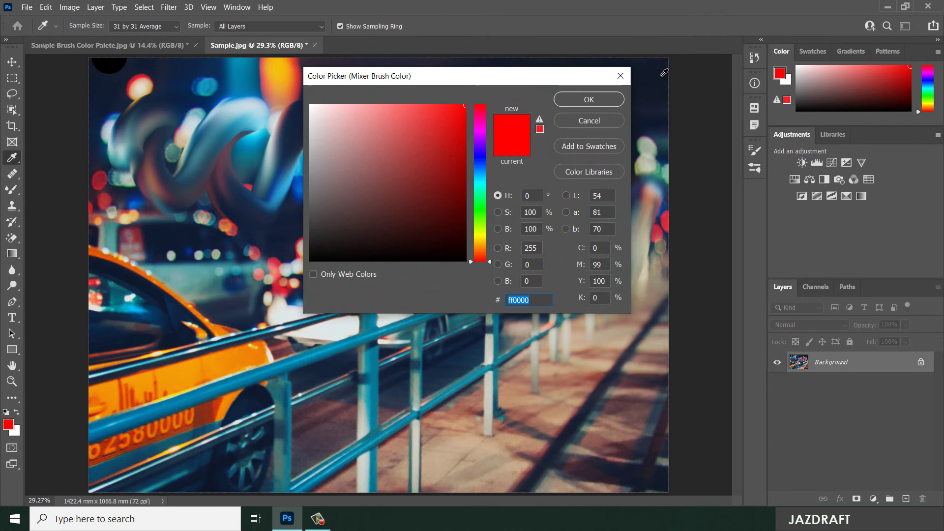
Enable Load Solid Colors Only and load the brush with a solid red foreground colour
click(606, 122)
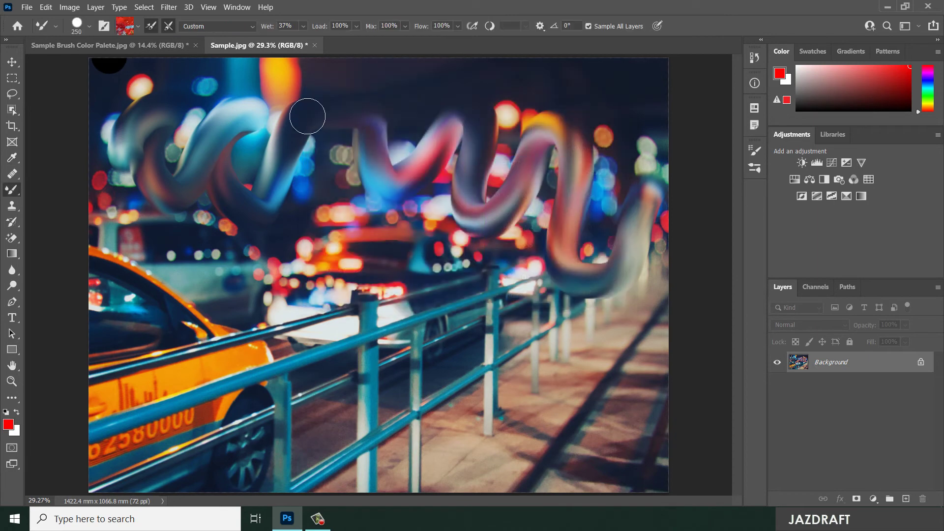
click(139, 26)
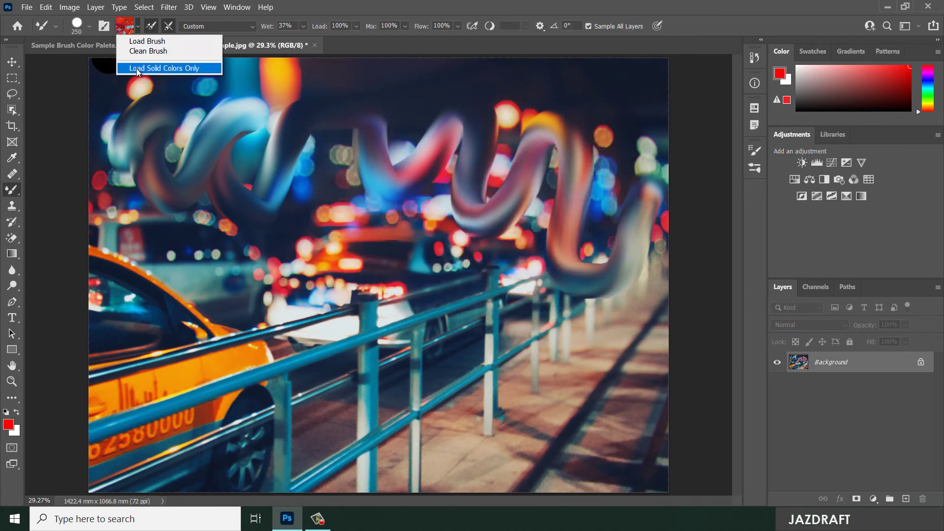
click(139, 25)
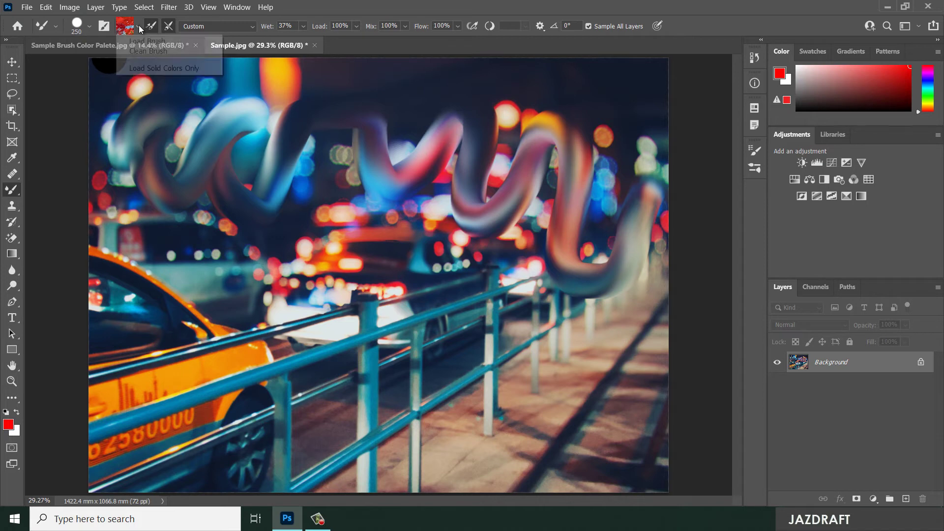
click(139, 25)
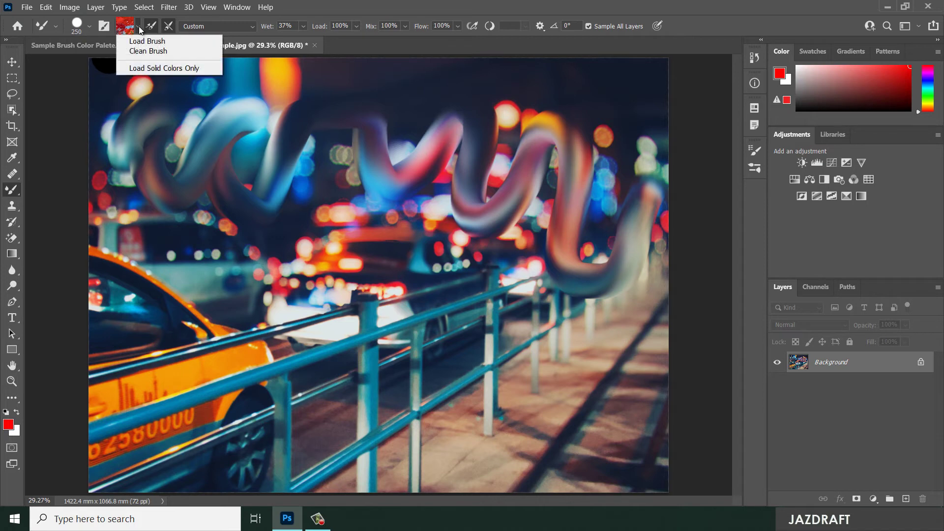
click(147, 68)
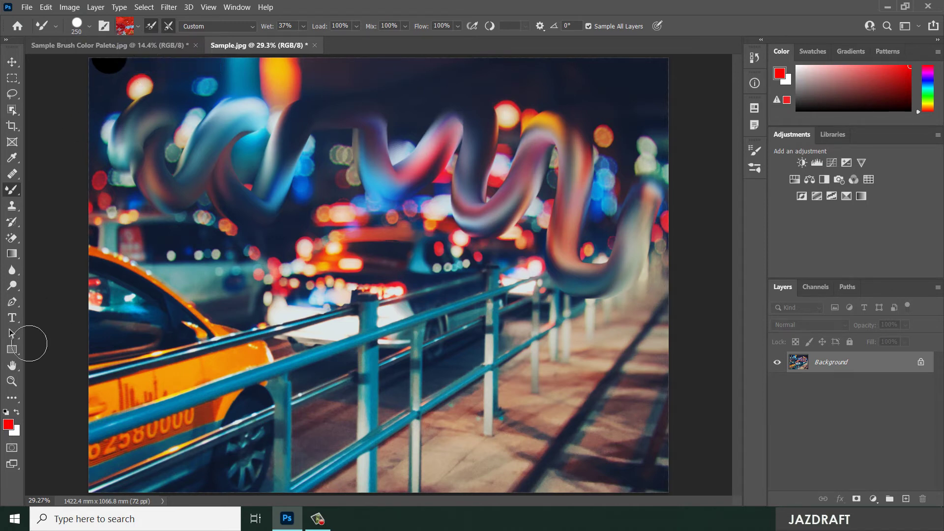
click(8, 423)
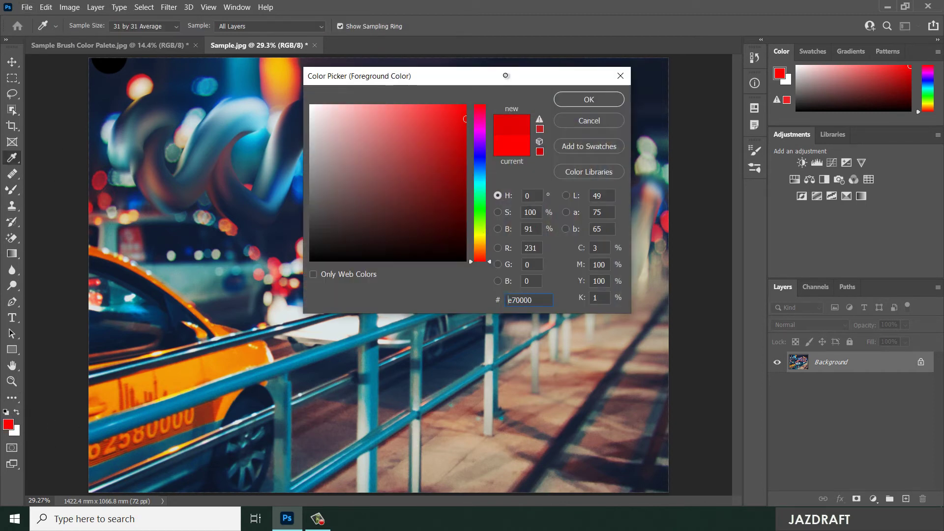
click(576, 107)
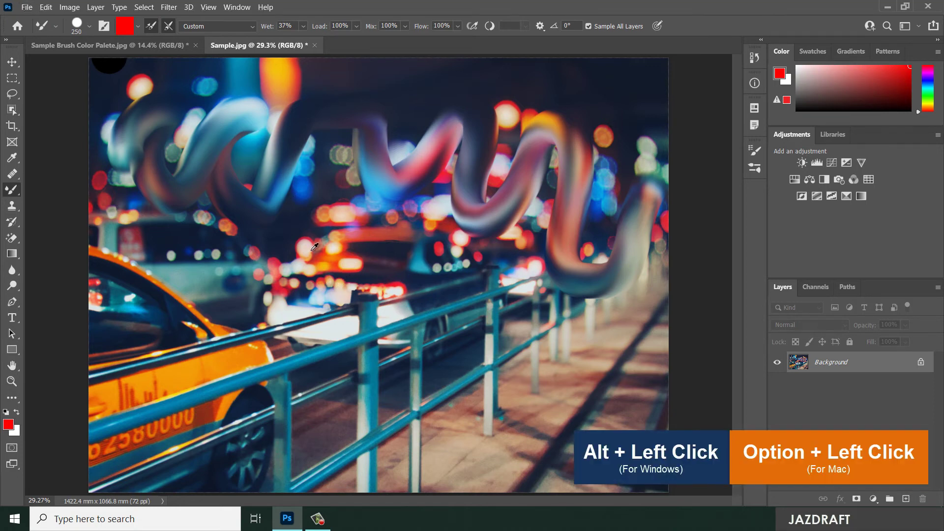
Sample orange from the photo and turn off Load Solid Colors Only
alt+click(323, 266)
click(139, 26)
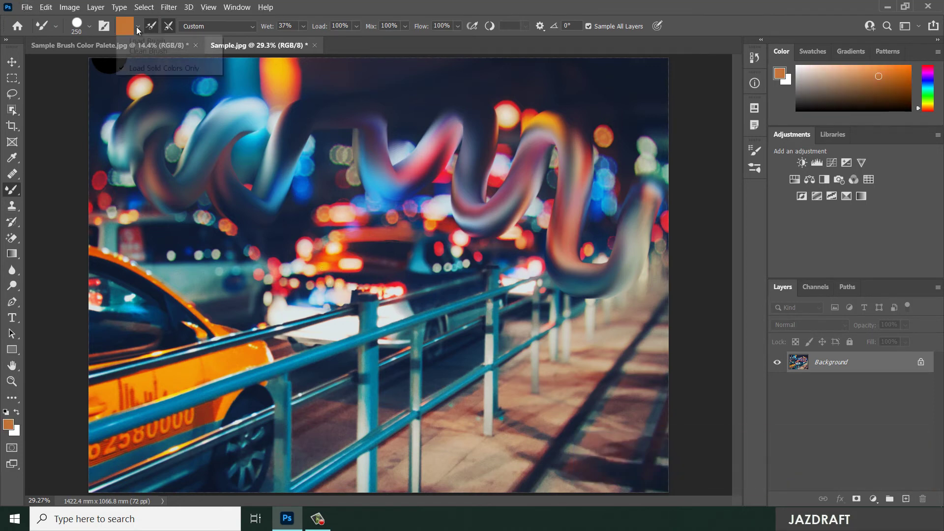
click(132, 68)
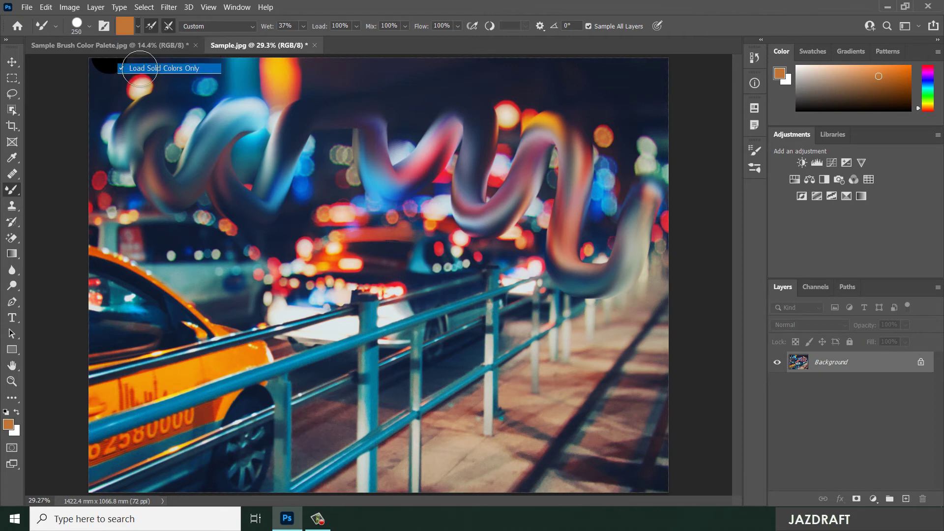
click(138, 28)
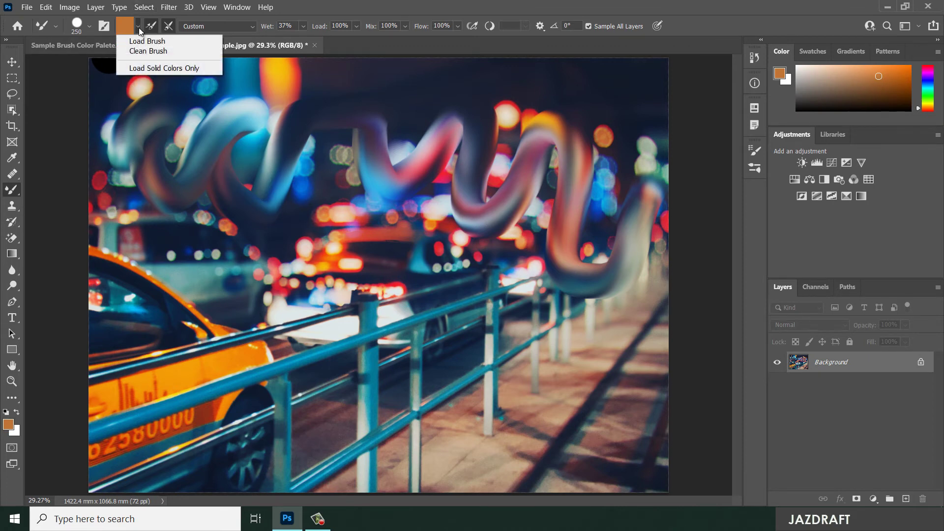
click(138, 27)
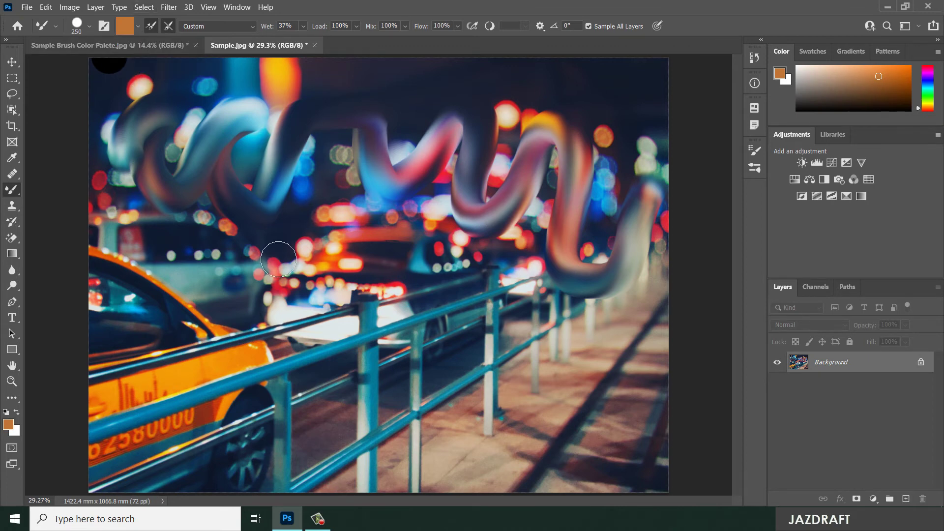
Load the brush with a photo sample and paint wavy smears across the middle and over the taxi
alt+click(323, 276)
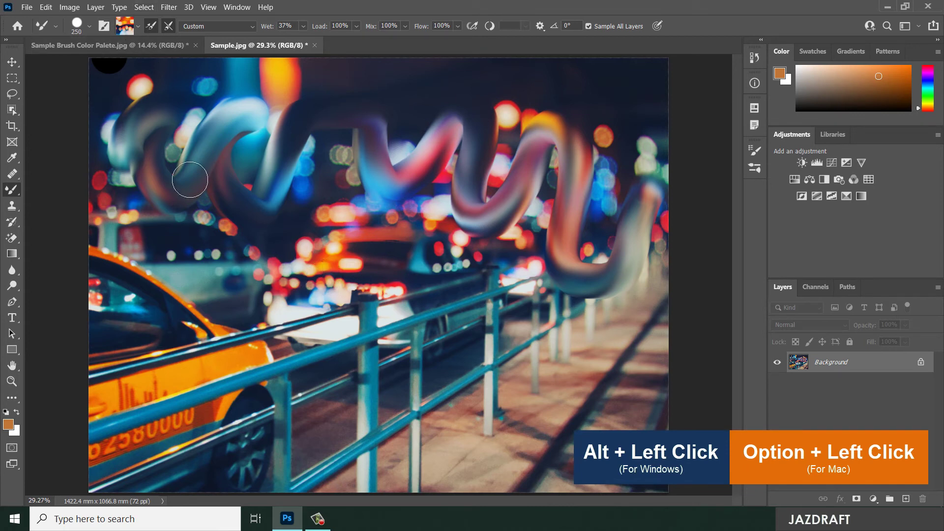
mouse_move(292, 268)
mouse_down()
mouse_move(309, 310)
mouse_move(371, 245)
mouse_move(417, 357)
mouse_move(505, 258)
mouse_move(531, 310)
mouse_move(550, 391)
mouse_move(638, 305)
mouse_move(639, 389)
mouse_up()
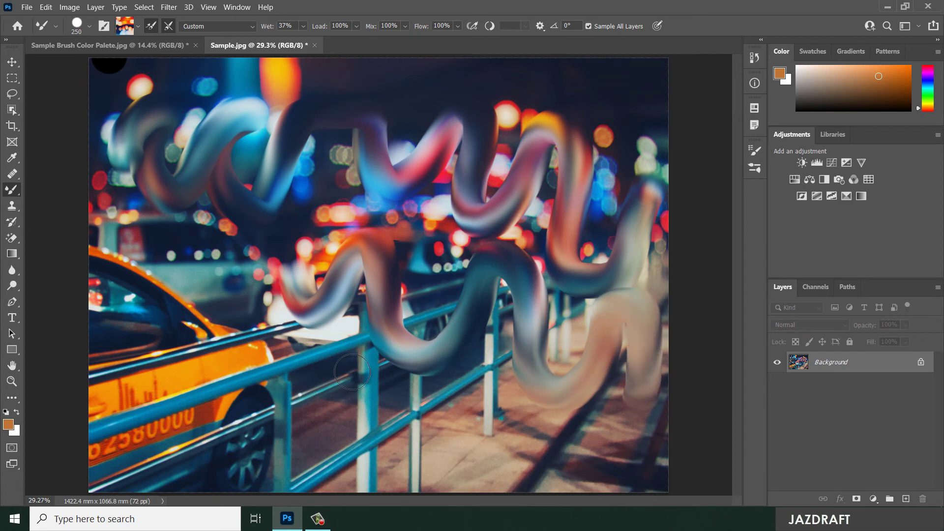
mouse_move(246, 243)
mouse_down()
mouse_move(146, 247)
mouse_move(118, 236)
mouse_move(231, 300)
mouse_move(249, 255)
mouse_move(291, 325)
mouse_up()
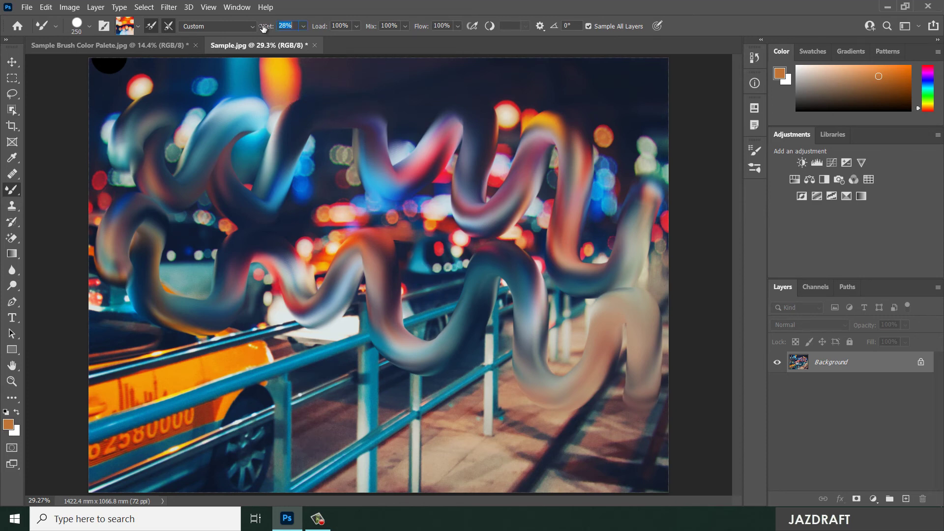
Paint four orange-striped wavy strokes across the photo, plus smeared strokes over the railing and upper left
mouse_move(226, 342)
mouse_down()
mouse_move(211, 366)
mouse_move(231, 443)
mouse_move(320, 426)
mouse_move(462, 366)
mouse_move(556, 472)
mouse_move(575, 413)
mouse_up()
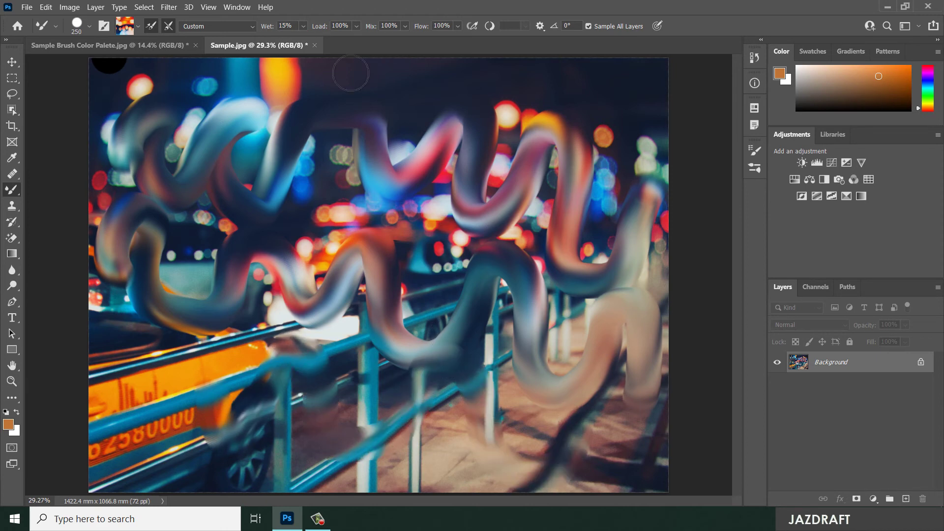
mouse_move(153, 307)
mouse_down()
mouse_move(167, 362)
mouse_move(217, 367)
mouse_move(250, 313)
mouse_move(275, 363)
mouse_move(364, 394)
mouse_move(419, 305)
mouse_move(448, 365)
mouse_move(502, 413)
mouse_move(529, 325)
mouse_move(560, 311)
mouse_move(581, 393)
mouse_move(619, 393)
mouse_move(625, 365)
mouse_up()
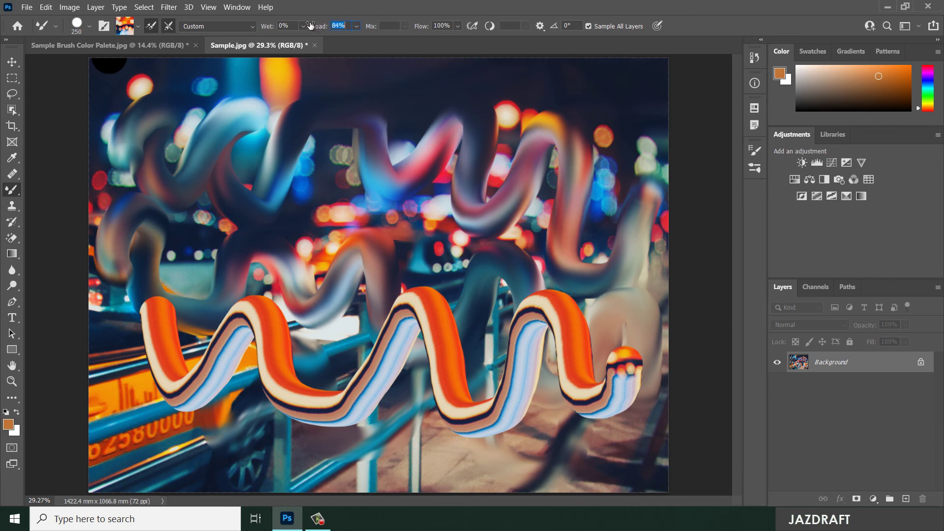
mouse_move(343, 176)
mouse_down()
mouse_move(344, 210)
mouse_move(380, 214)
mouse_move(416, 179)
mouse_move(472, 263)
mouse_move(536, 172)
mouse_move(582, 231)
mouse_up()
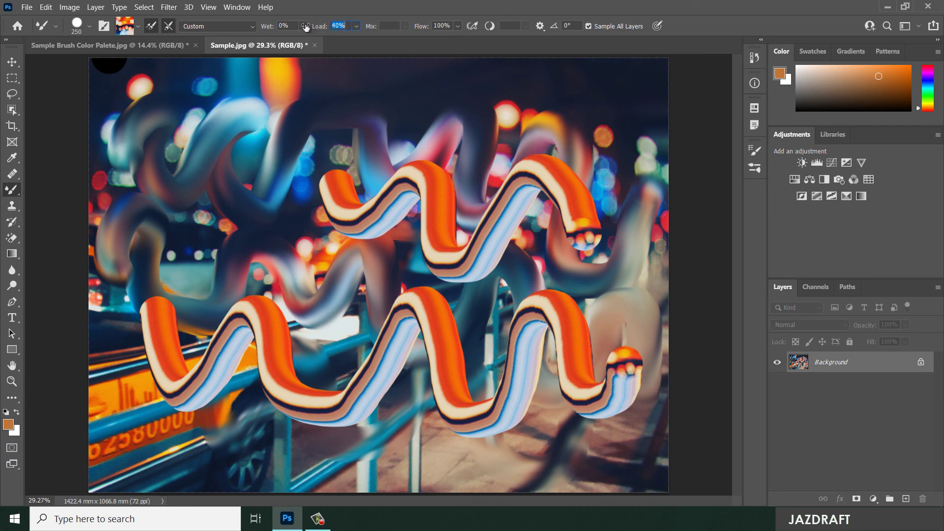
mouse_move(403, 117)
mouse_down()
mouse_move(415, 146)
mouse_move(466, 97)
mouse_move(497, 162)
mouse_move(557, 94)
mouse_move(589, 136)
mouse_move(614, 111)
mouse_up()
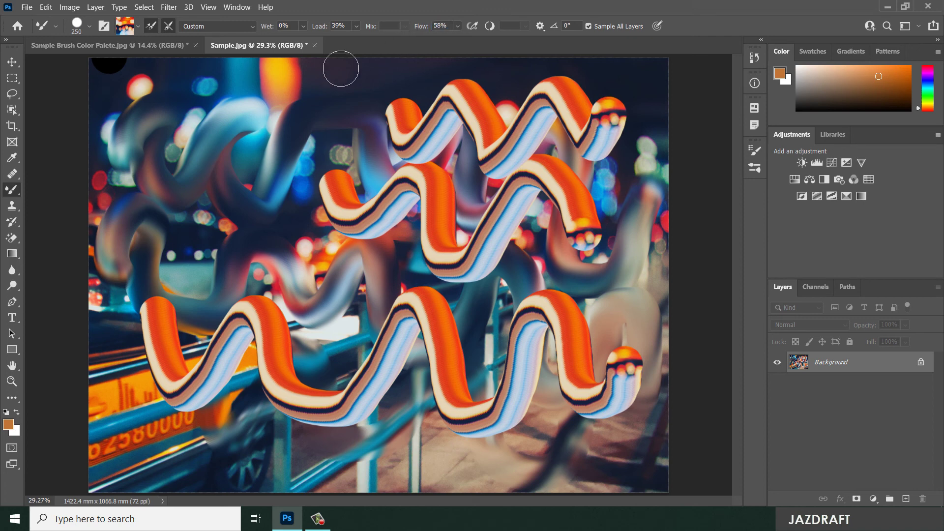
mouse_move(329, 75)
mouse_down()
mouse_move(338, 108)
mouse_move(391, 89)
mouse_move(405, 127)
mouse_move(453, 99)
mouse_move(474, 142)
mouse_up()
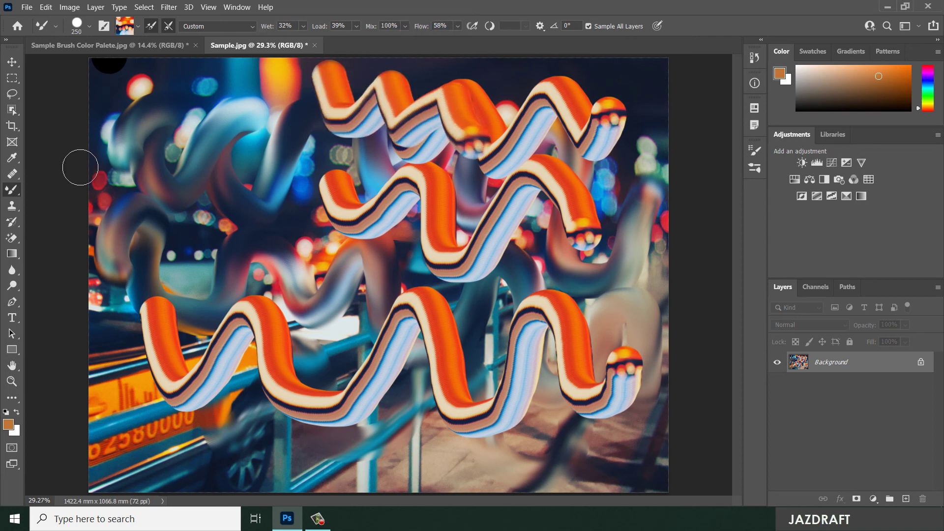
mouse_move(82, 212)
mouse_down()
mouse_move(197, 157)
mouse_move(270, 196)
mouse_move(381, 215)
mouse_move(499, 137)
mouse_move(570, 258)
mouse_move(625, 165)
mouse_move(622, 226)
mouse_move(585, 301)
mouse_move(539, 349)
mouse_move(411, 363)
mouse_up()
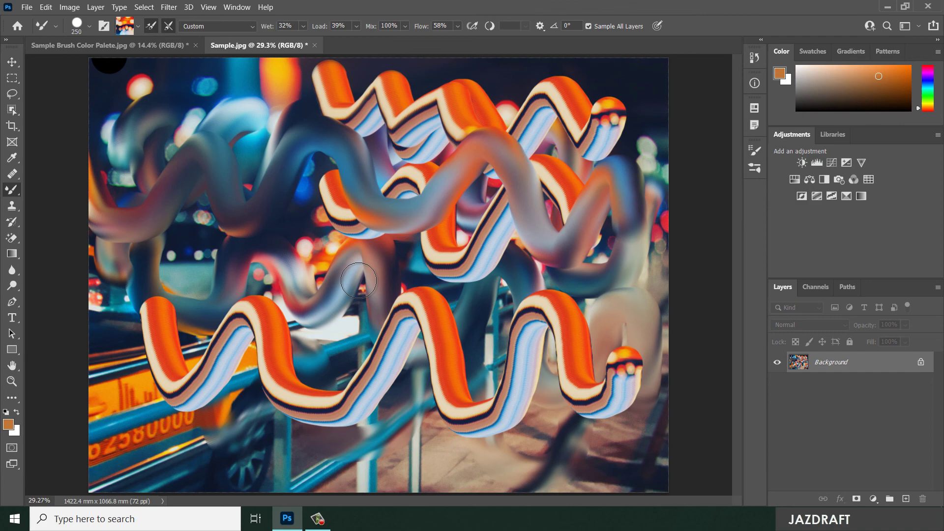
Return to Sample Brush Color Palete.jpg with the Mixer Brush and smear colours along the palette's right edge
click(167, 46)
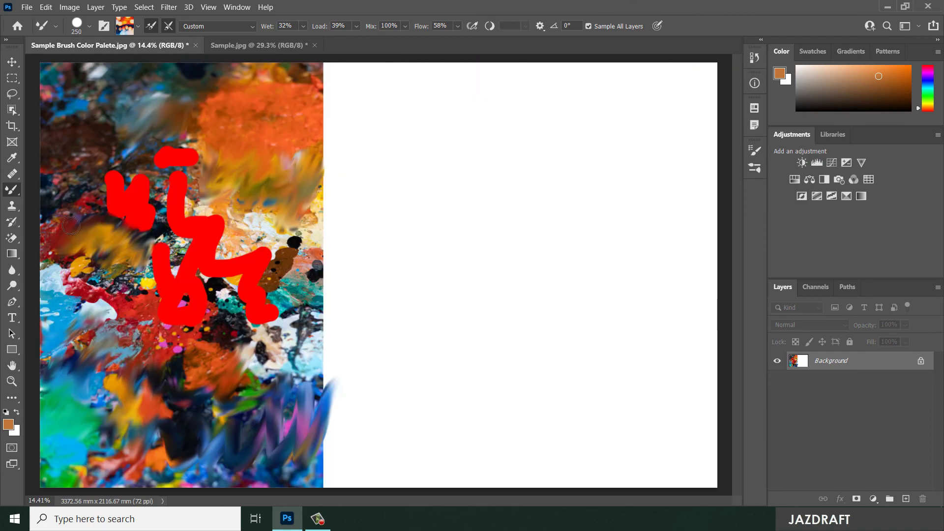
right_click(11, 191)
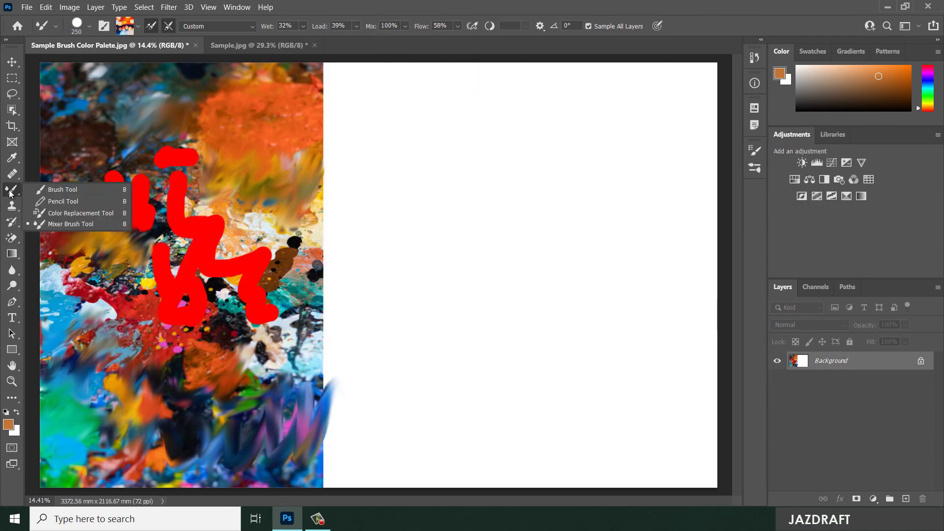
click(142, 343)
mouse_move(227, 387)
mouse_down()
mouse_move(252, 351)
mouse_move(280, 376)
mouse_move(297, 322)
mouse_move(315, 312)
mouse_move(321, 262)
mouse_move(307, 161)
mouse_up()
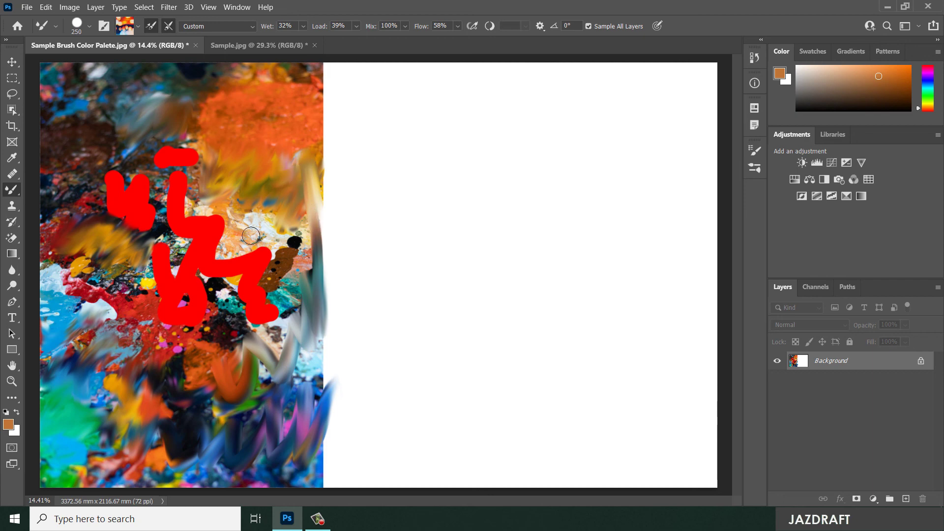
mouse_move(250, 236)
mouse_down()
mouse_move(269, 219)
mouse_move(315, 253)
mouse_up()
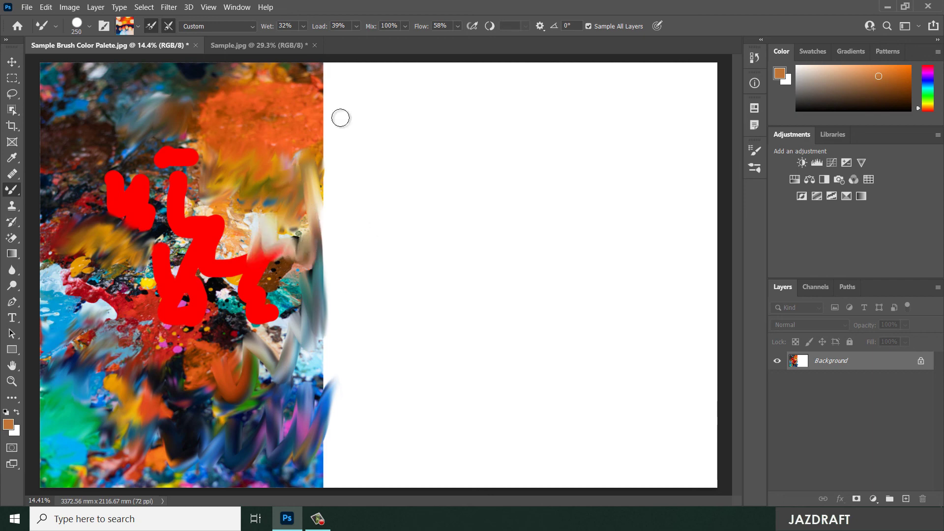
Back on Sample.jpg, paint a grey-brown smeared wave across the middle toward the lower right
click(264, 44)
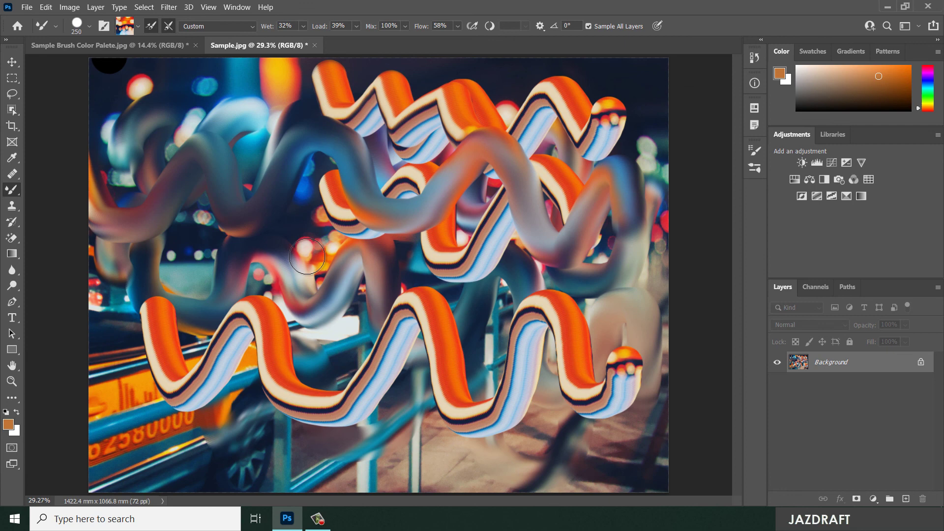
mouse_move(413, 282)
mouse_down()
mouse_move(568, 275)
mouse_move(571, 304)
mouse_up()
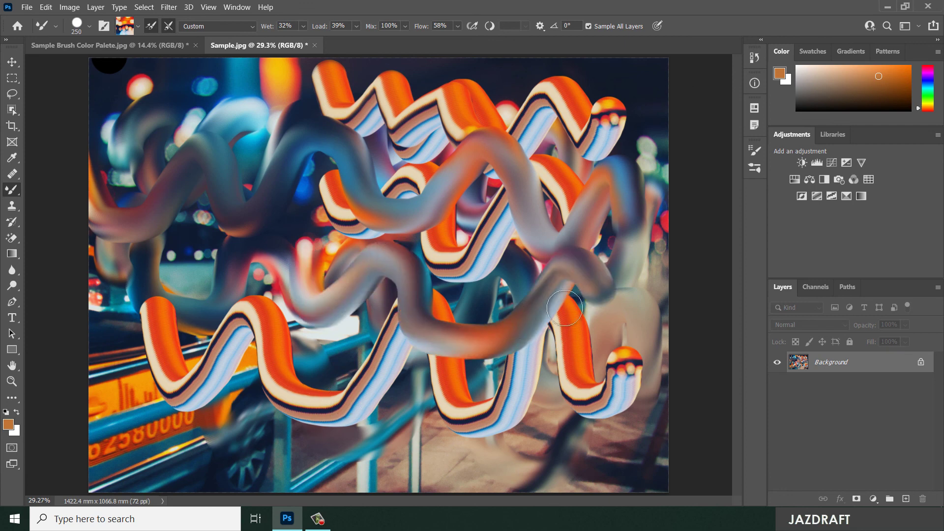